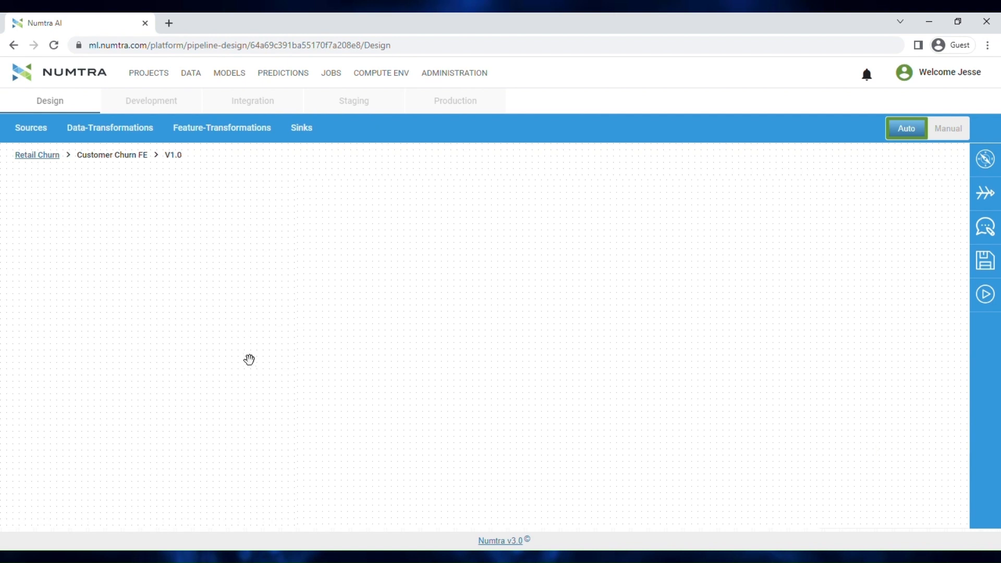
Place a Local File source on the canvas, switch to manual mode, and add a Manual FE stage to its right
click(38, 137)
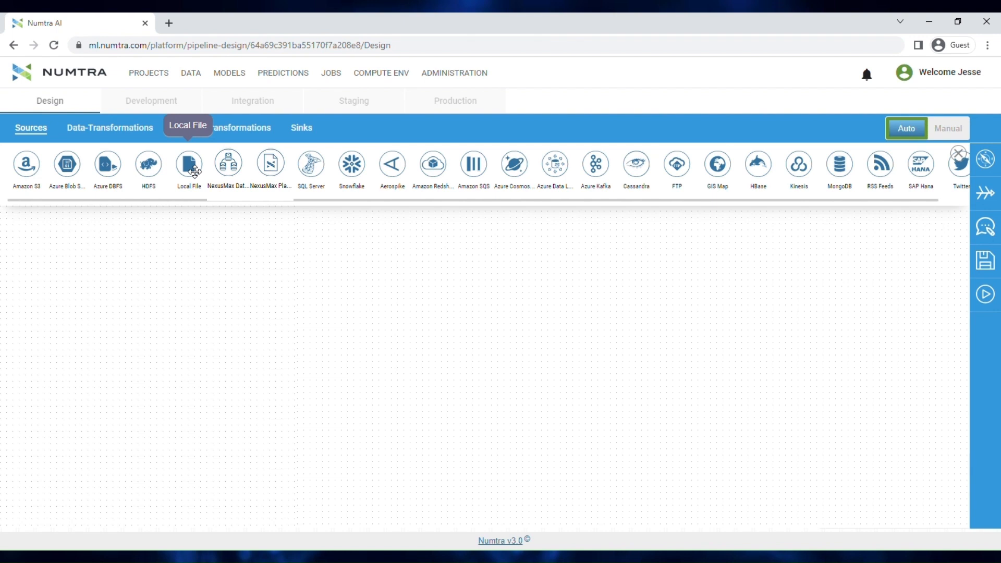
drag(194, 172, 188, 307)
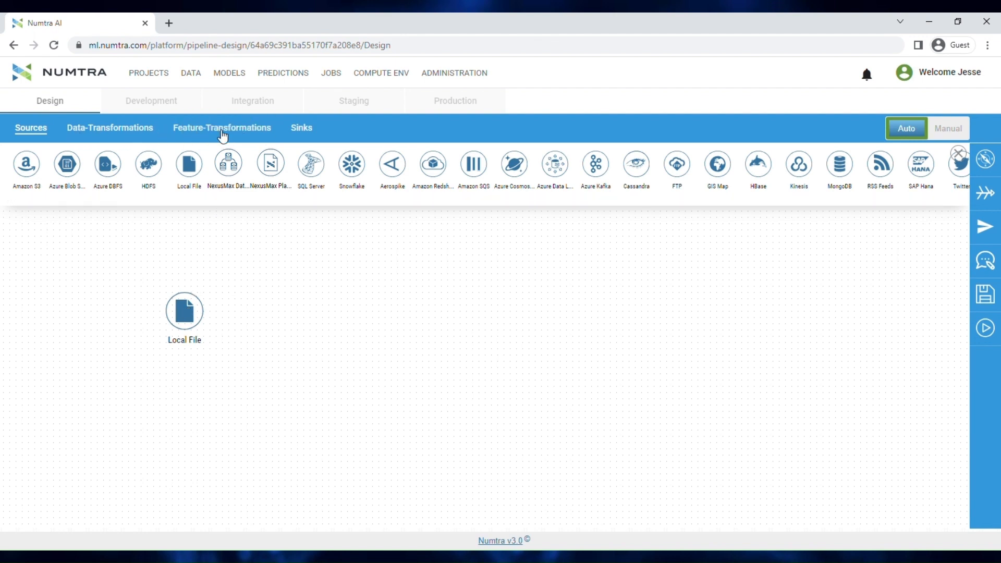
click(223, 137)
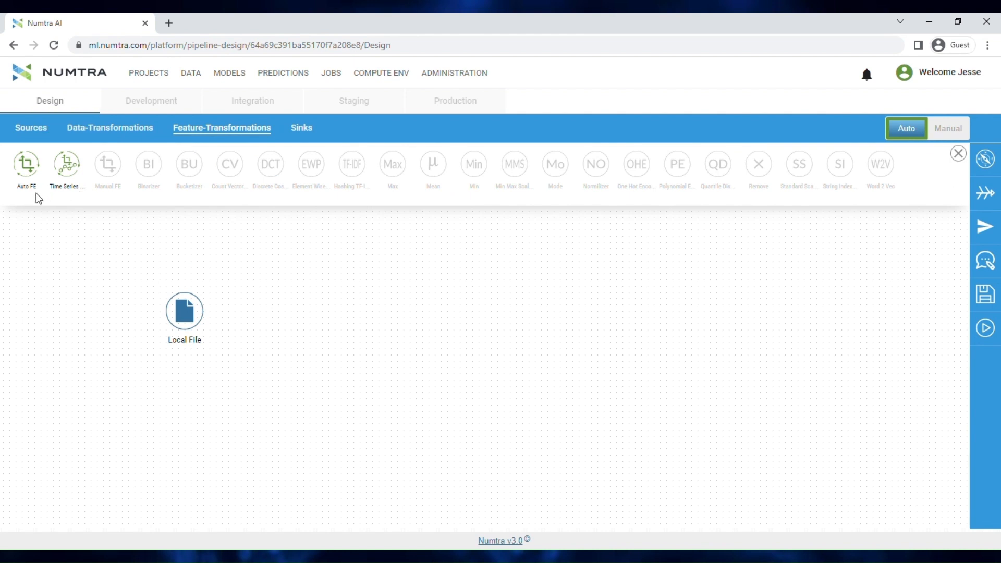
click(948, 130)
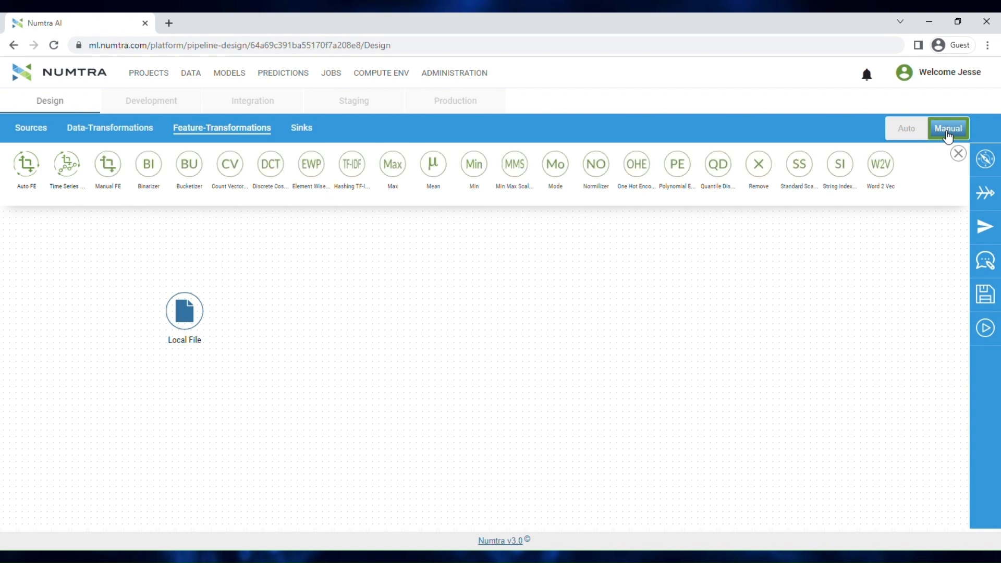
drag(108, 164, 277, 310)
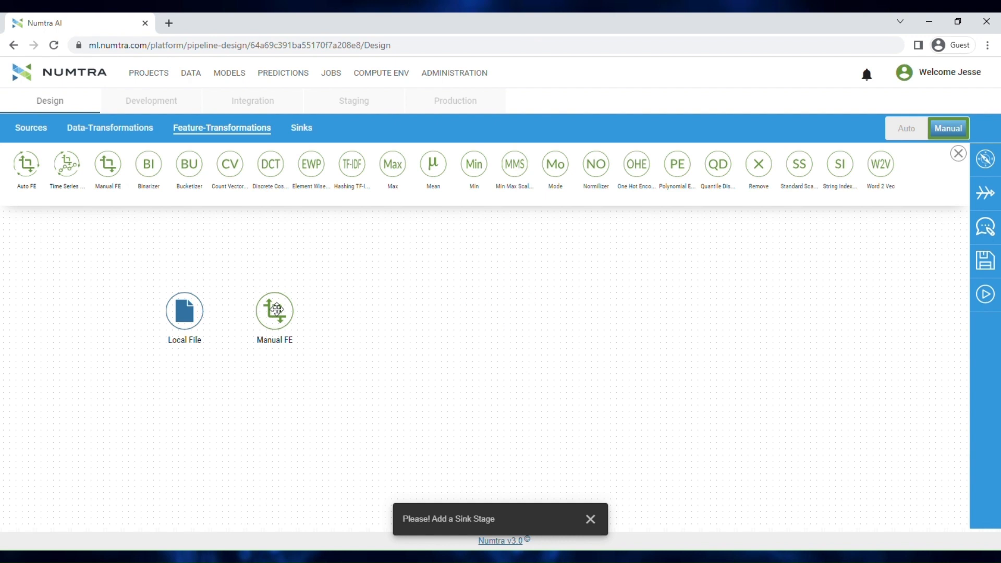
Add a NexusMax Platform sink to the right of the Manual FE stage
click(310, 131)
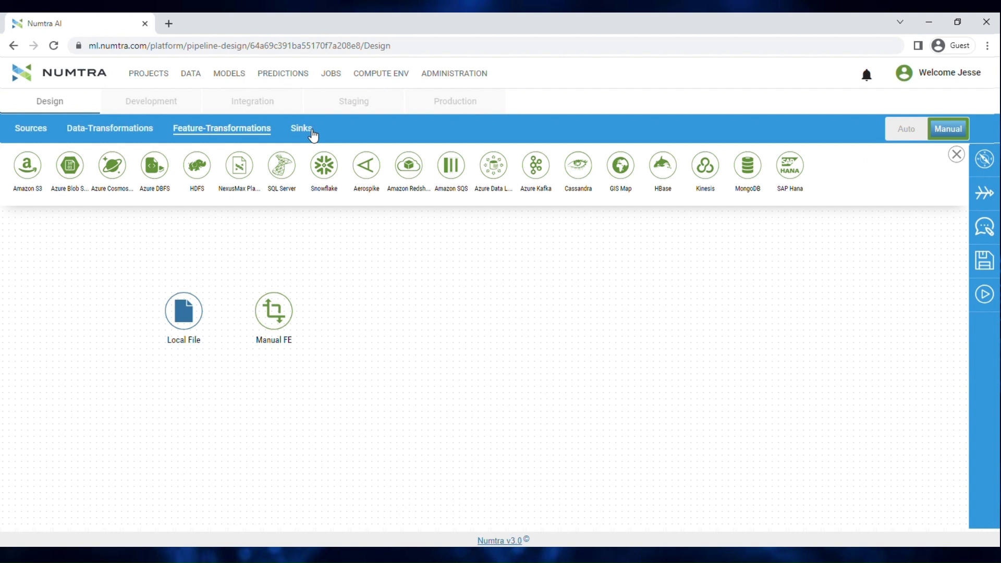
click(312, 135)
click(312, 135)
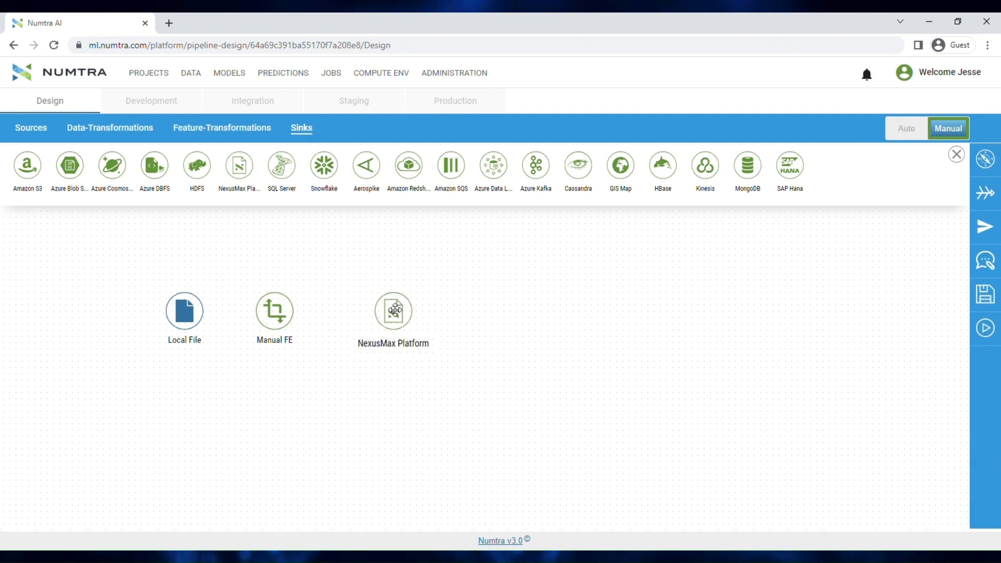
Connect the Local File source to Manual FE, and Manual FE to the NexusMax Platform sink
click(196, 319)
drag(211, 320, 362, 315)
click(289, 324)
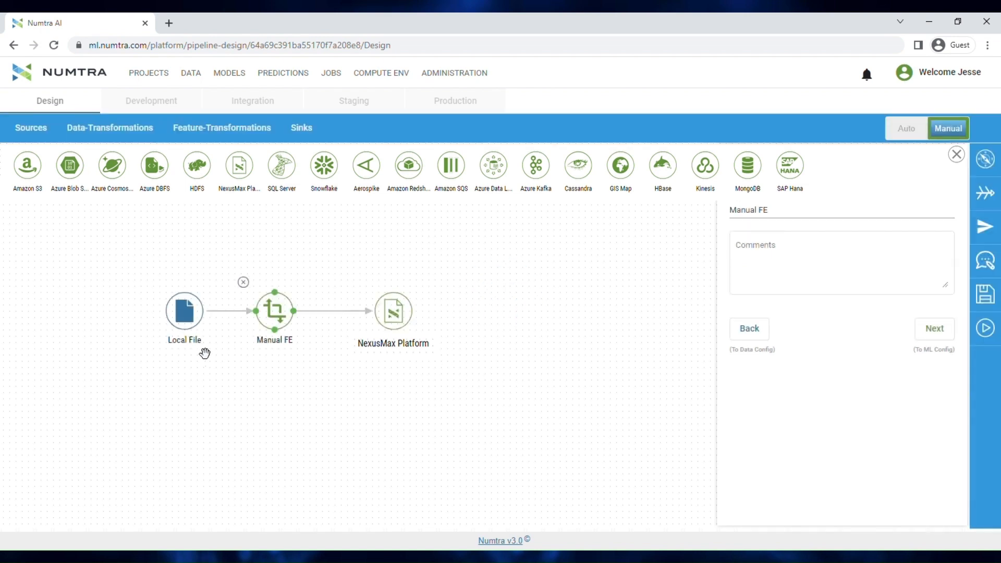
Load the CustomerChurn file into the Local File source and continue through Manual FE to the manual feature engineering configuration
click(194, 326)
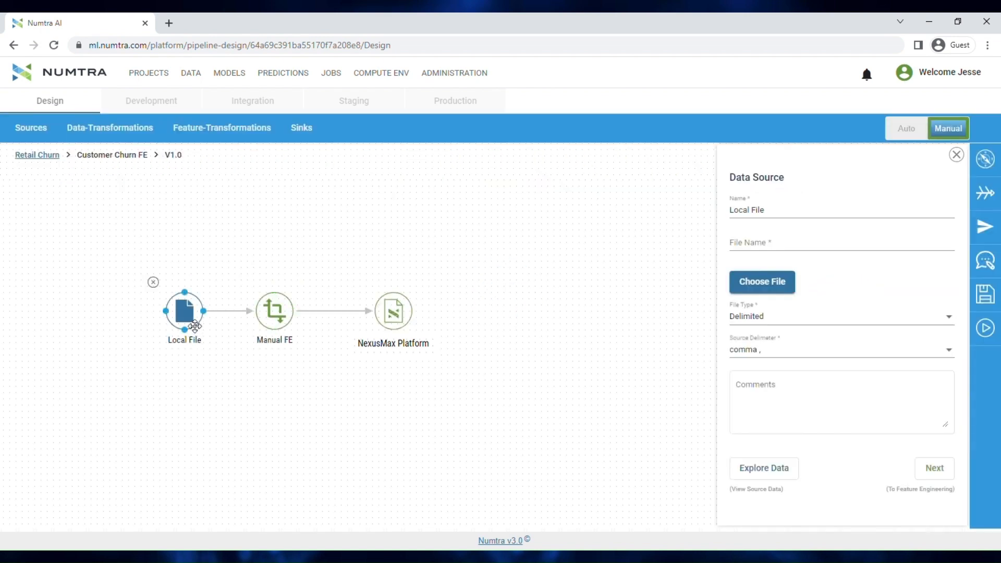
click(755, 290)
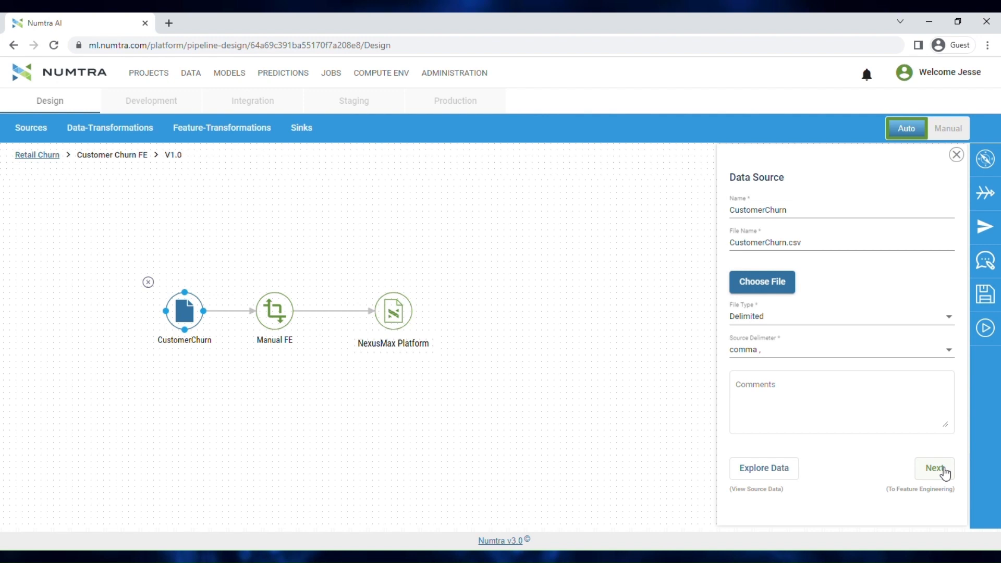
click(935, 468)
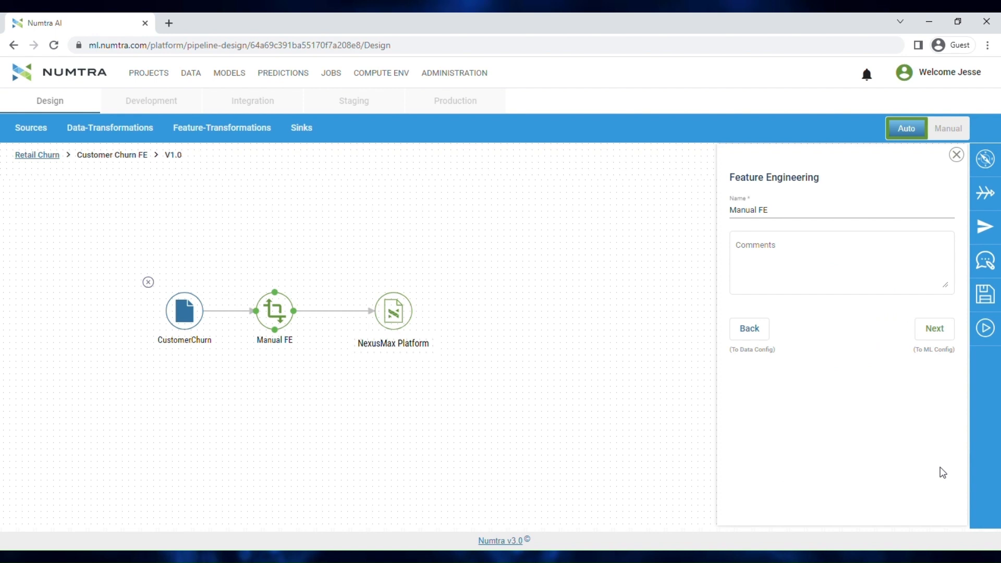
click(937, 328)
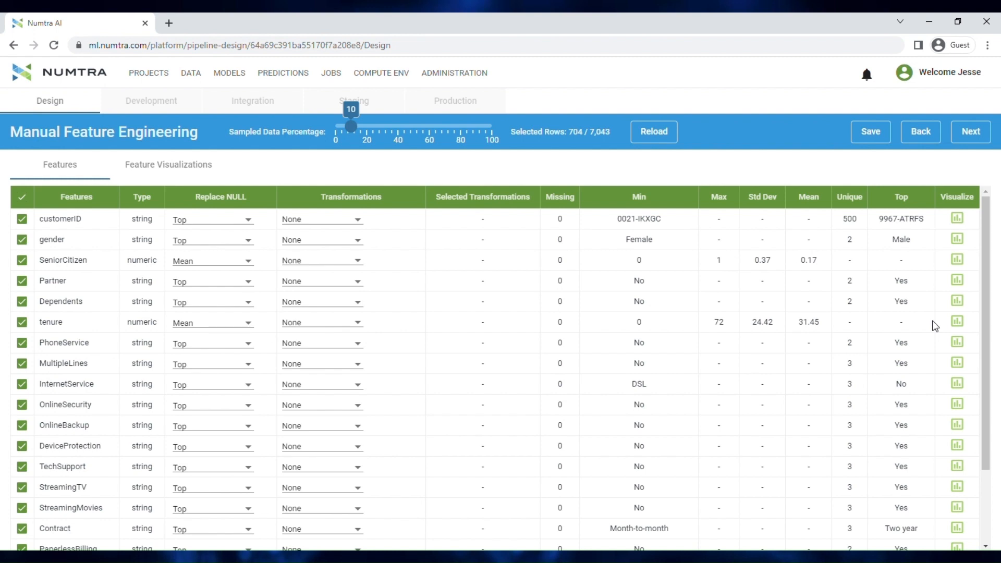
Review the statistics and missing values of all features, and the Replace NULL options for TotalCharges
scroll(563, 420, down, 3)
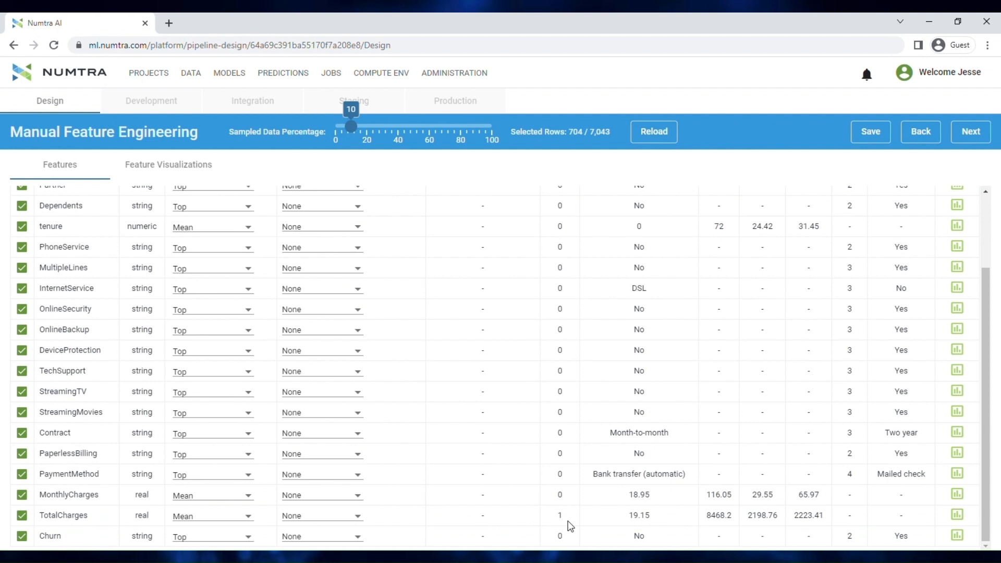
scroll(569, 526, up, 3)
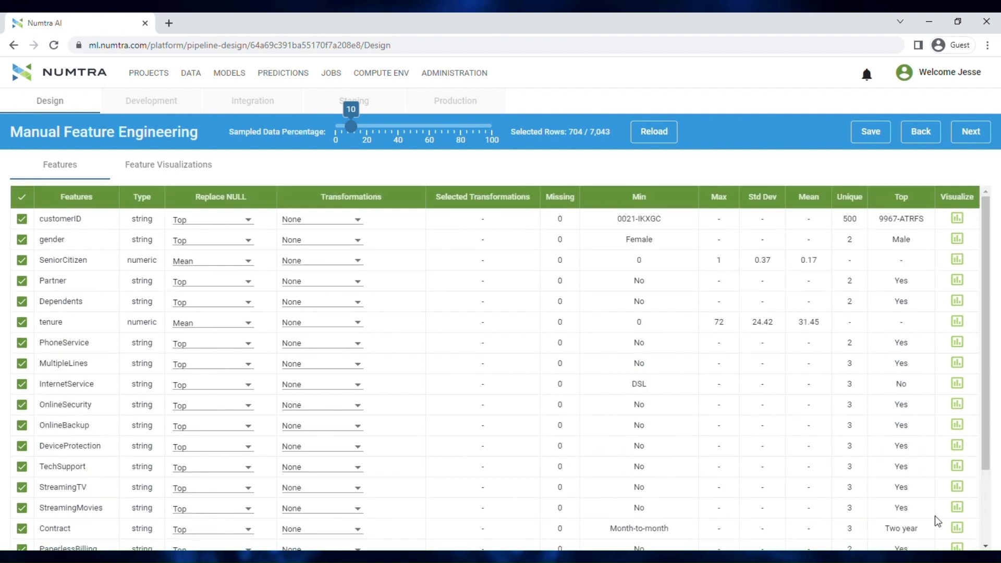
scroll(937, 519, down, 3)
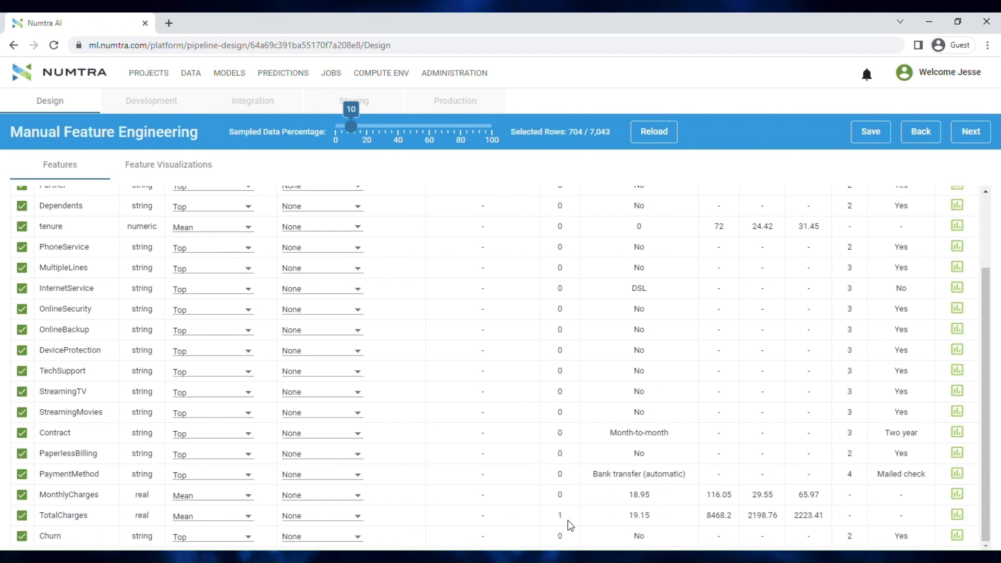
click(226, 522)
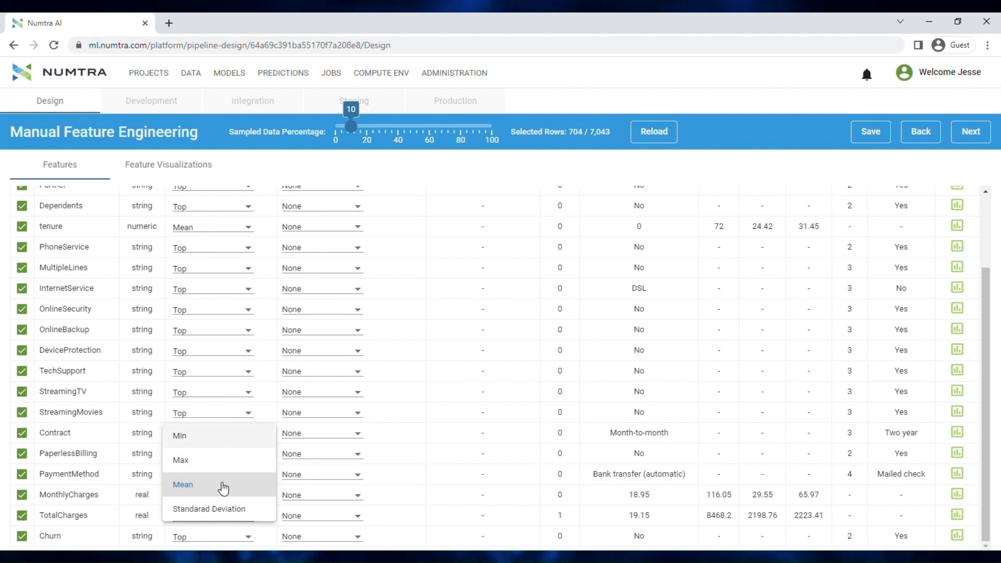
click(998, 512)
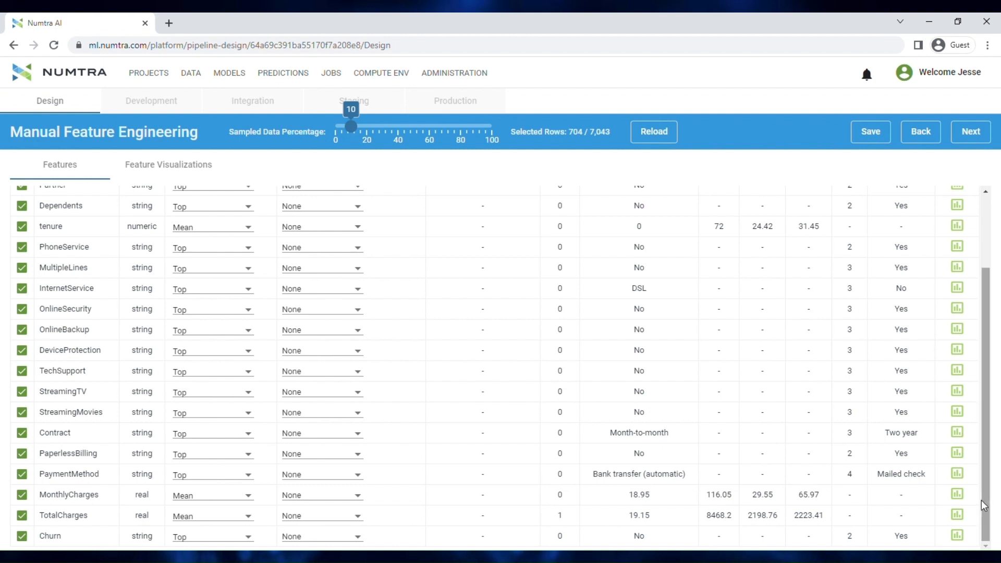
scroll(981, 501, up, 3)
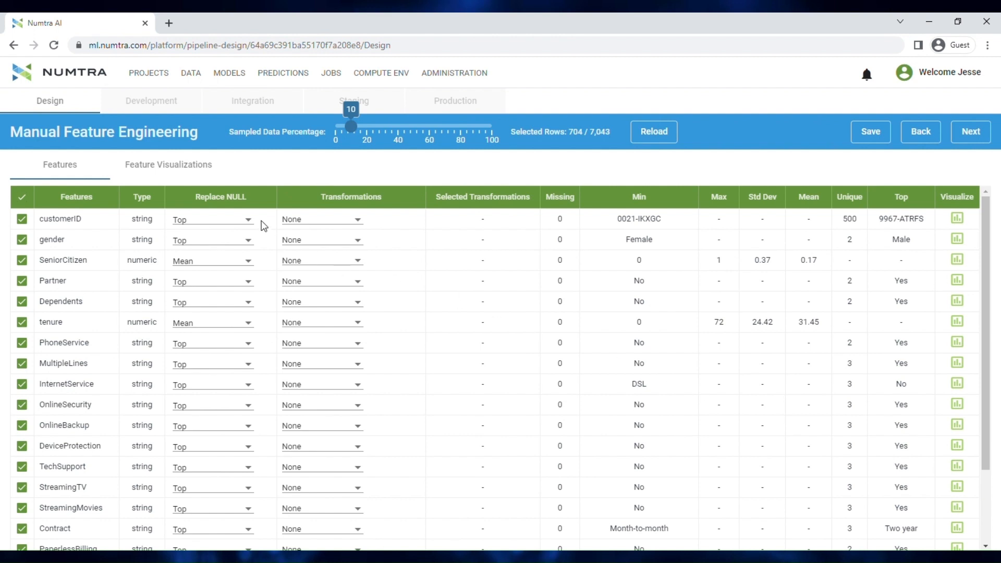
Examine the transformations for customerID and the format and separator choices of Convert to Date, without applying the conversion
click(312, 225)
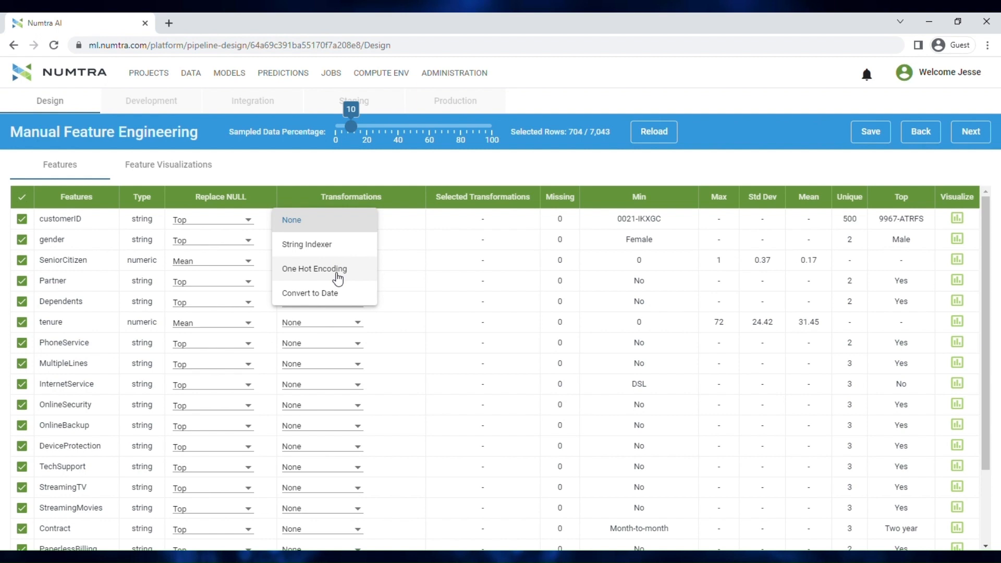
click(334, 301)
click(457, 315)
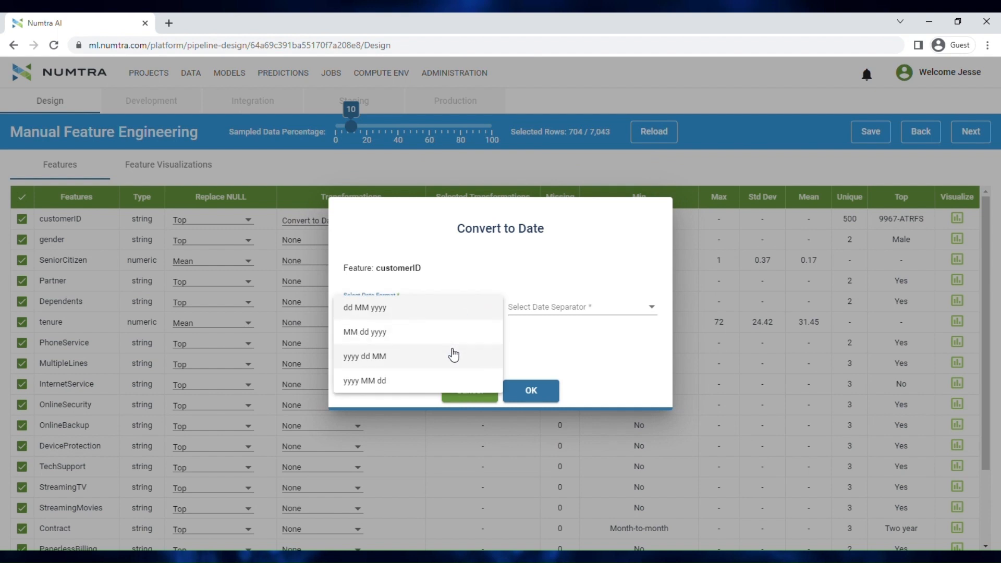
click(626, 310)
click(624, 313)
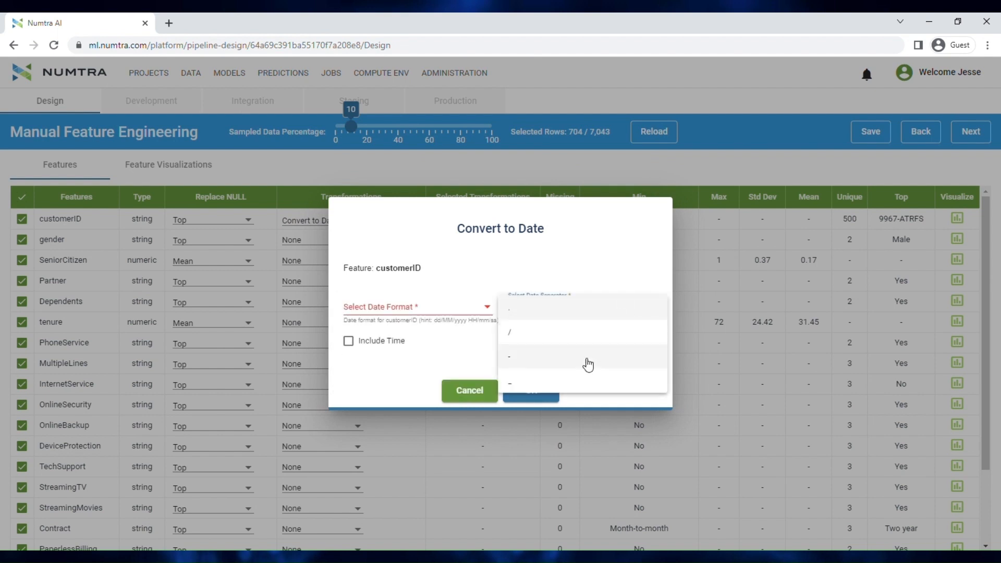
click(384, 381)
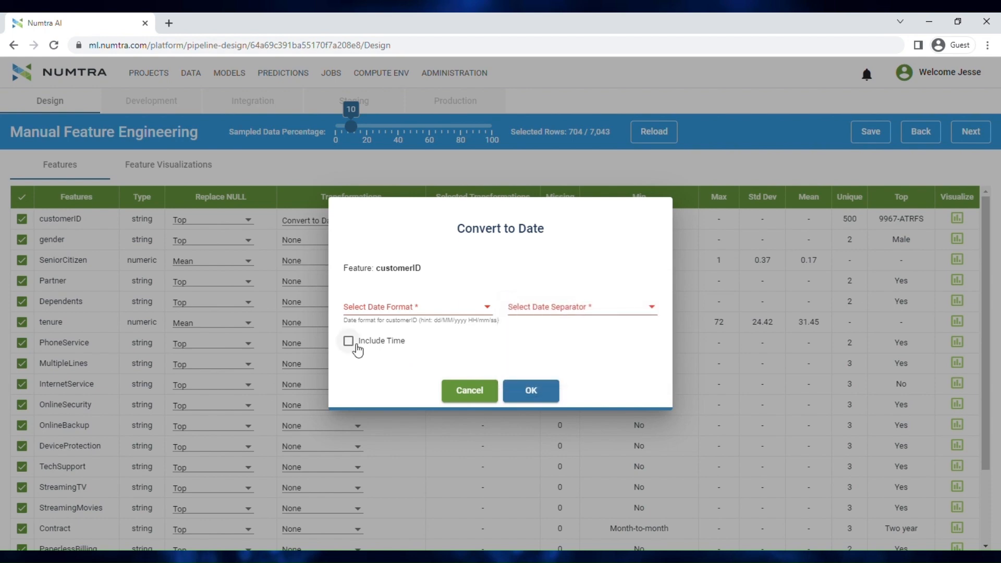
click(474, 392)
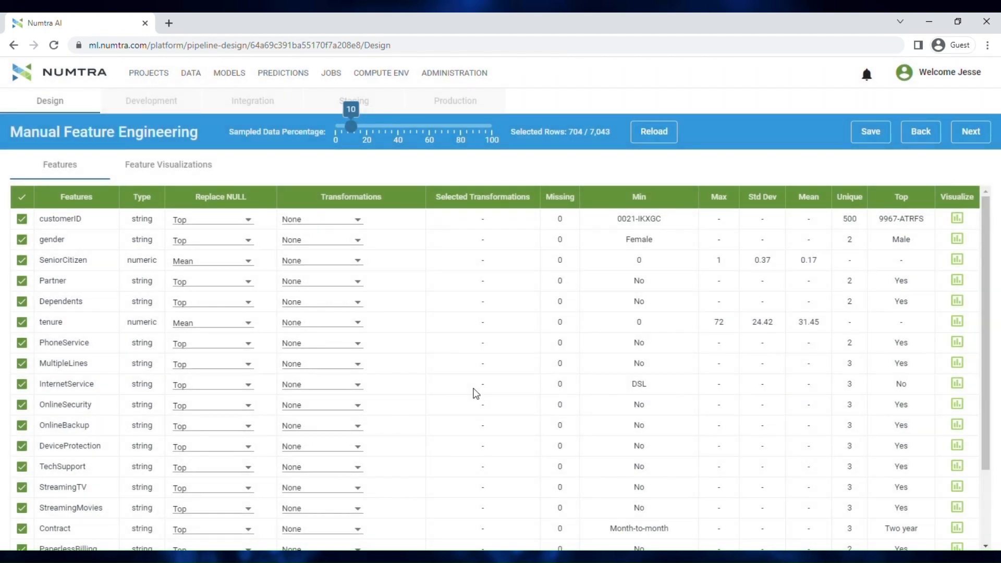
Review the full list of transformations offered for MonthlyCharges without choosing one
scroll(476, 393, down, 3)
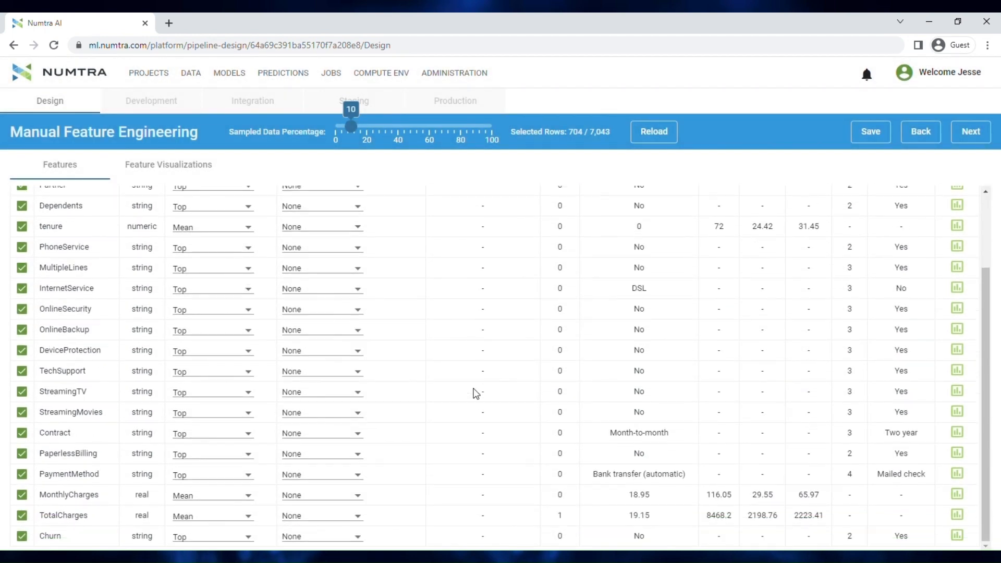
click(341, 500)
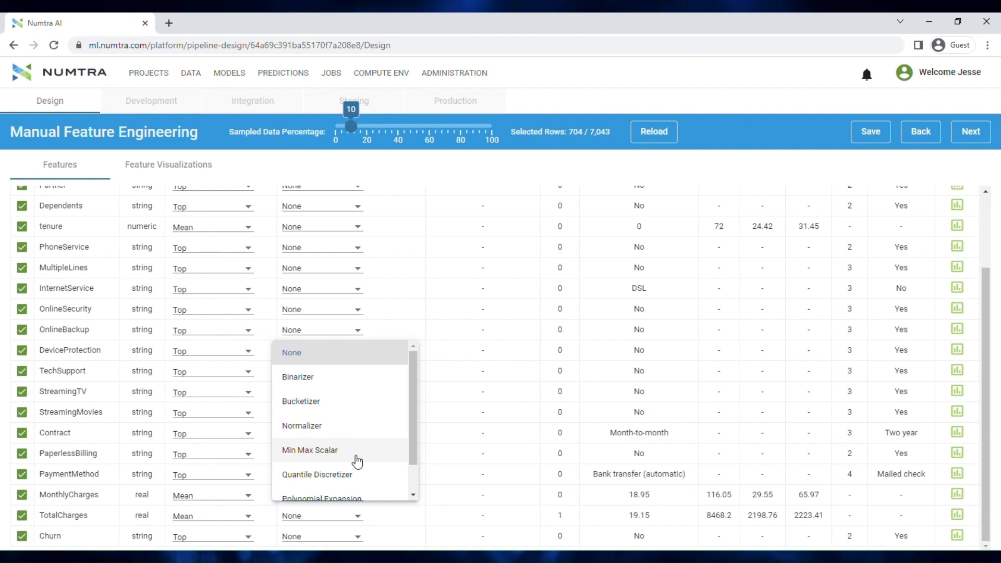
scroll(357, 462, down, 1)
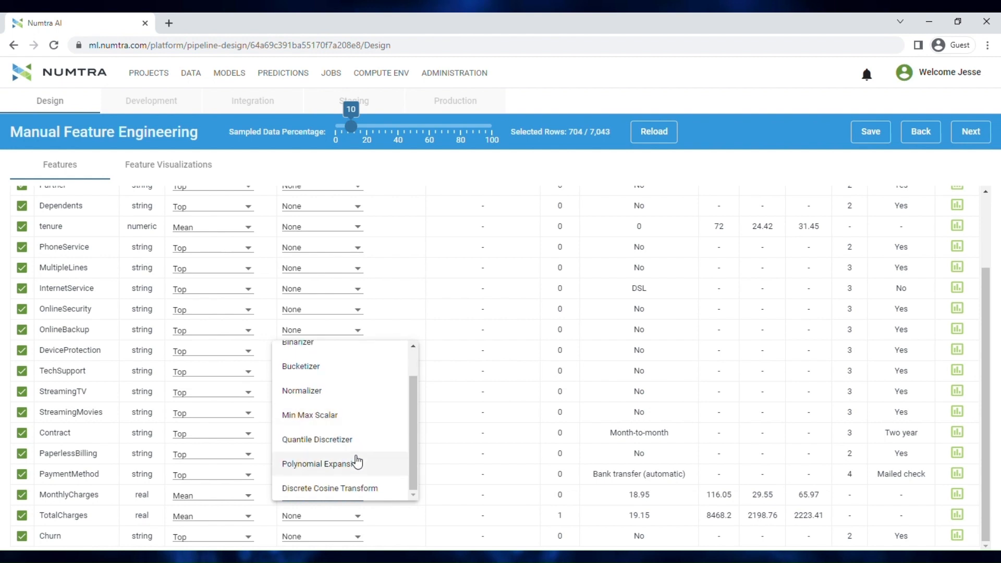
scroll(358, 463, up, 1)
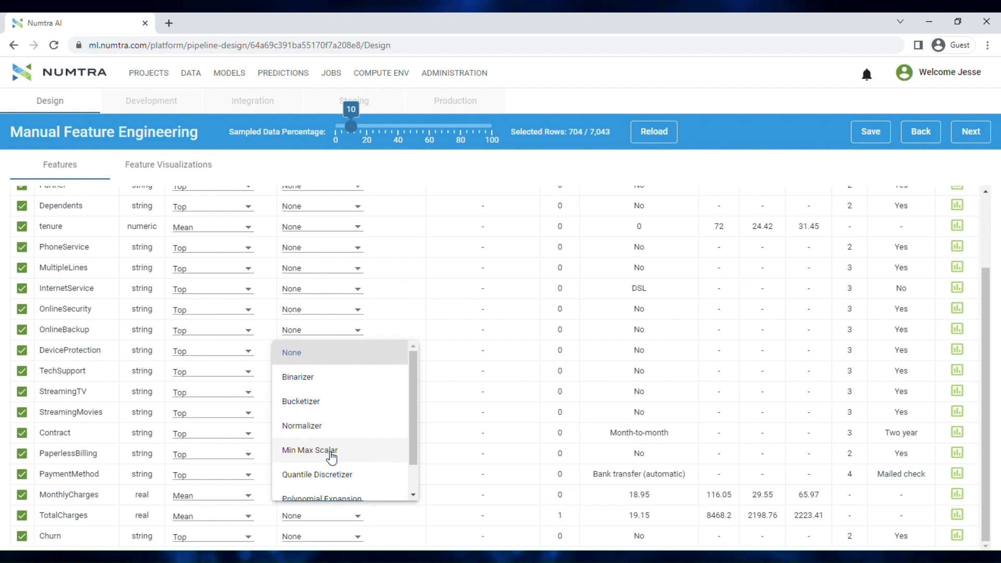
click(993, 453)
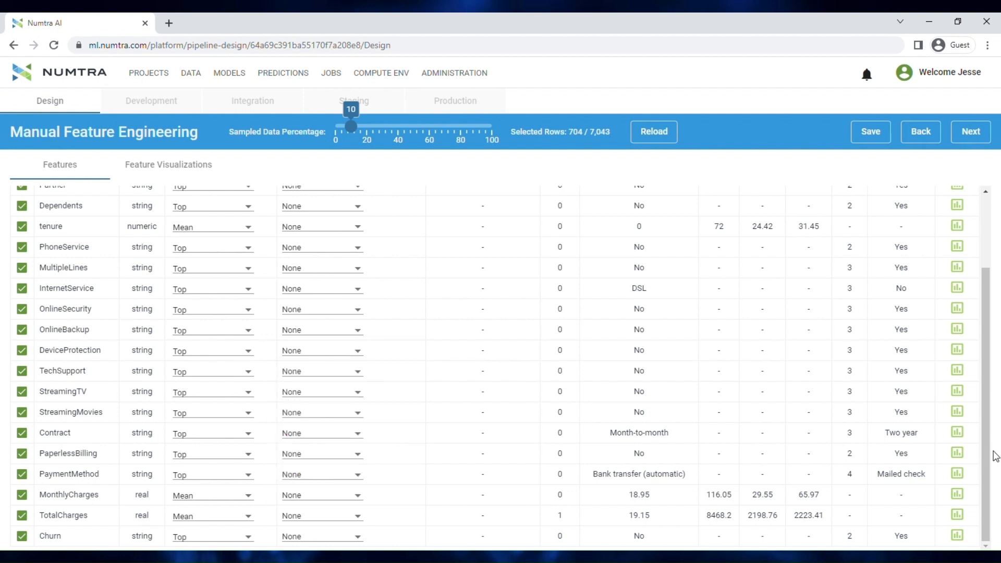
drag(990, 453, 998, 208)
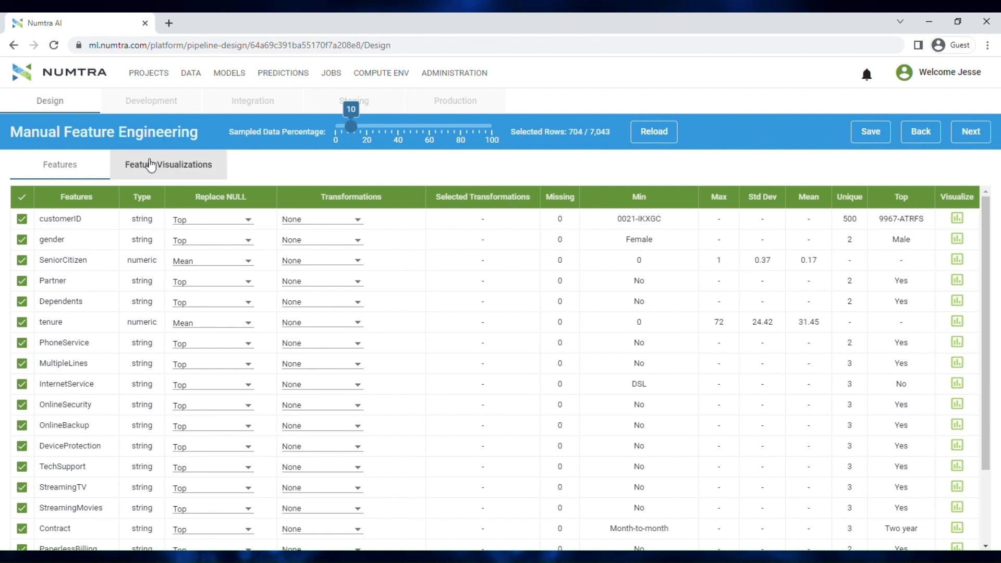
Inspect the gender and tenure distributions in the feature visualizations, and open the SeniorCitizen frequency chart from the feature list
click(151, 166)
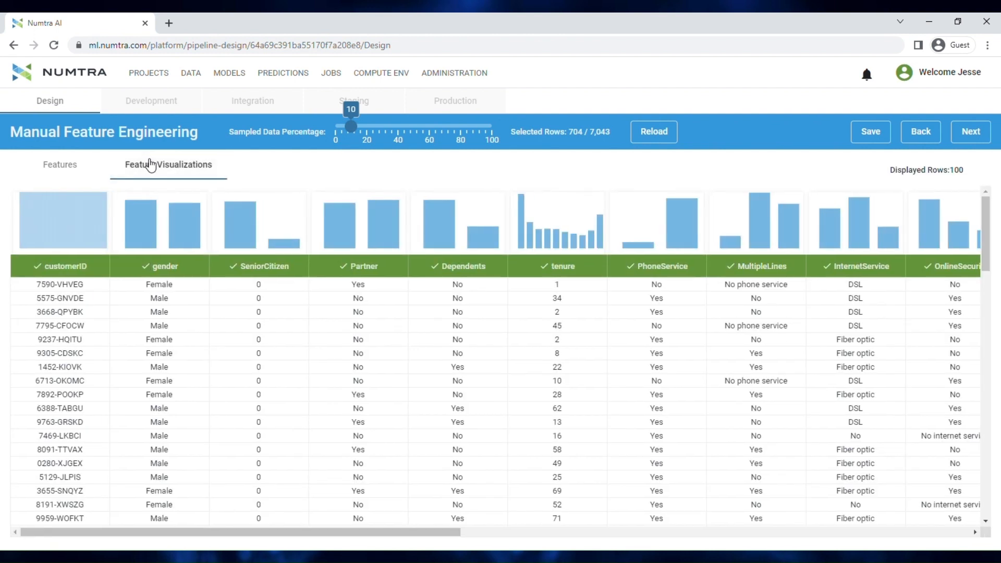
mouse_move(158, 224)
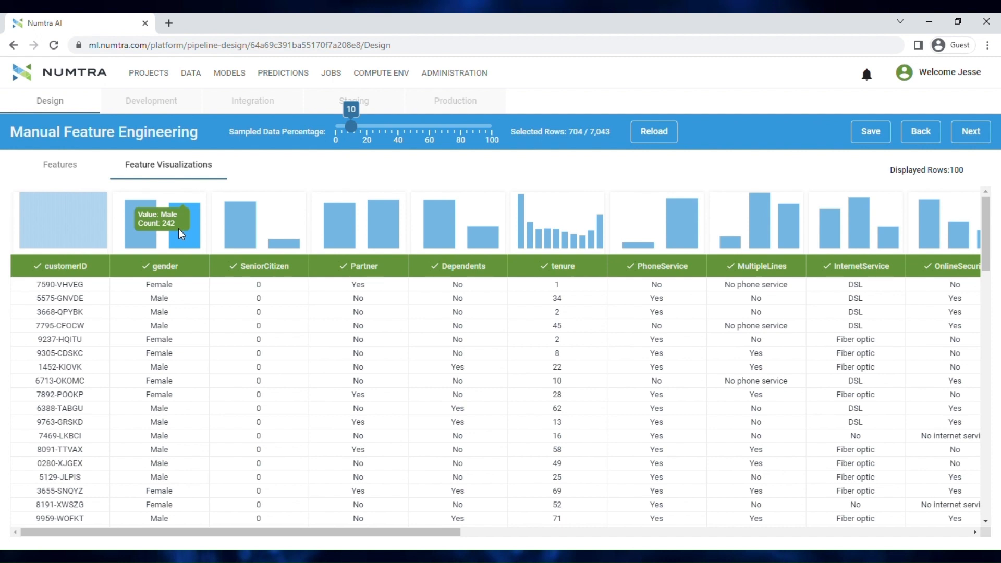
mouse_move(526, 245)
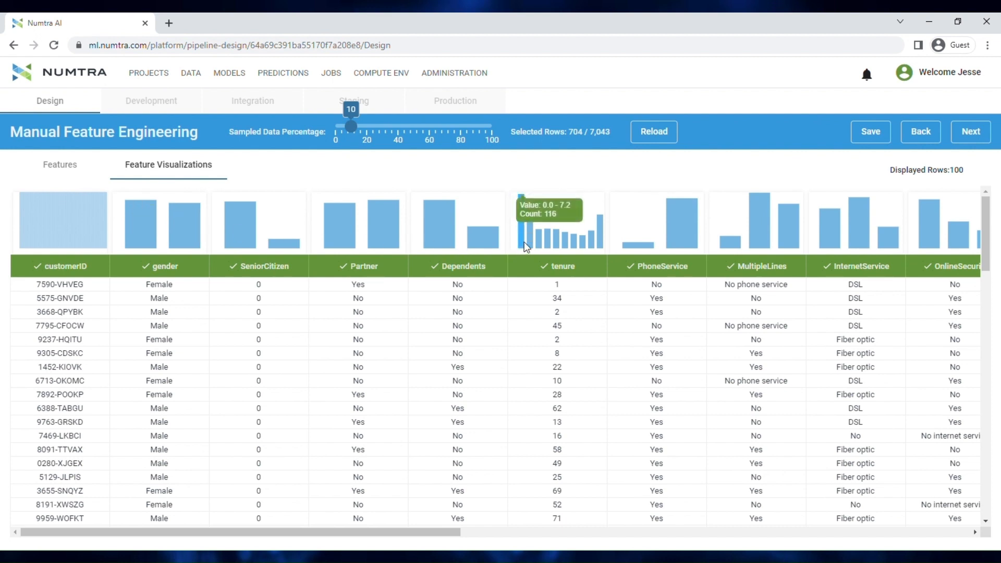
click(71, 172)
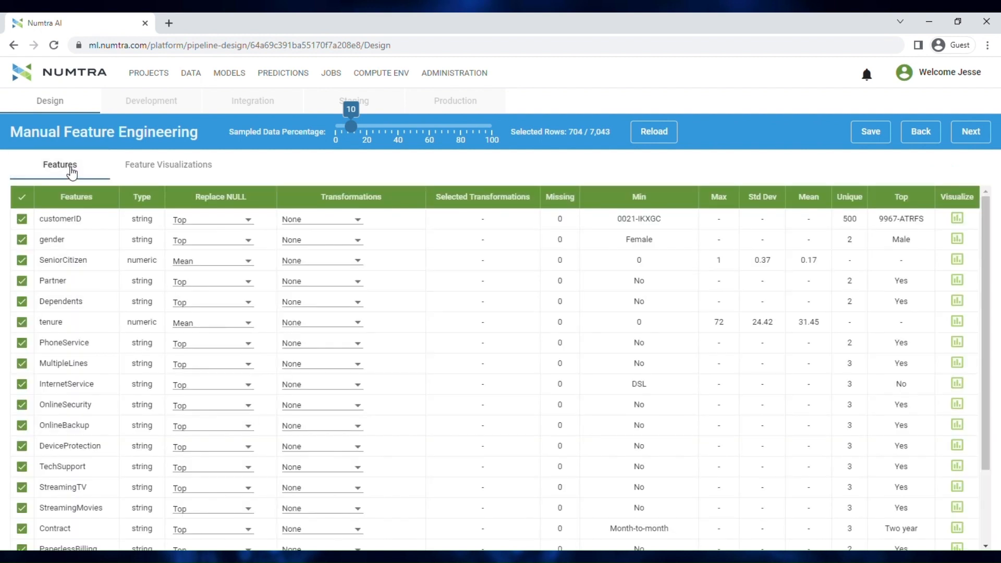
click(959, 263)
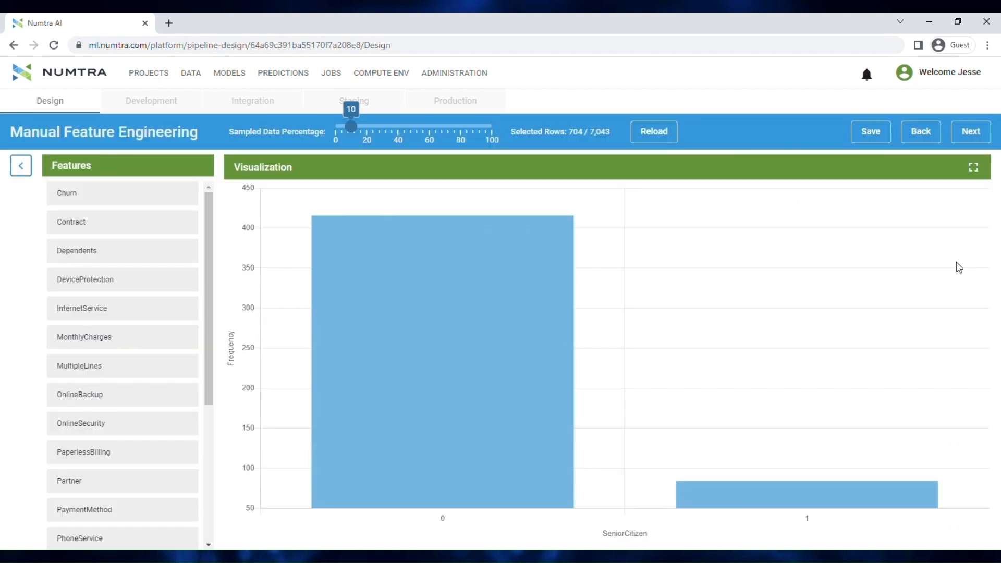
Inspect the counts of both SeniorCitizen values in the frequency chart, and view the tenure distribution
mouse_move(486, 305)
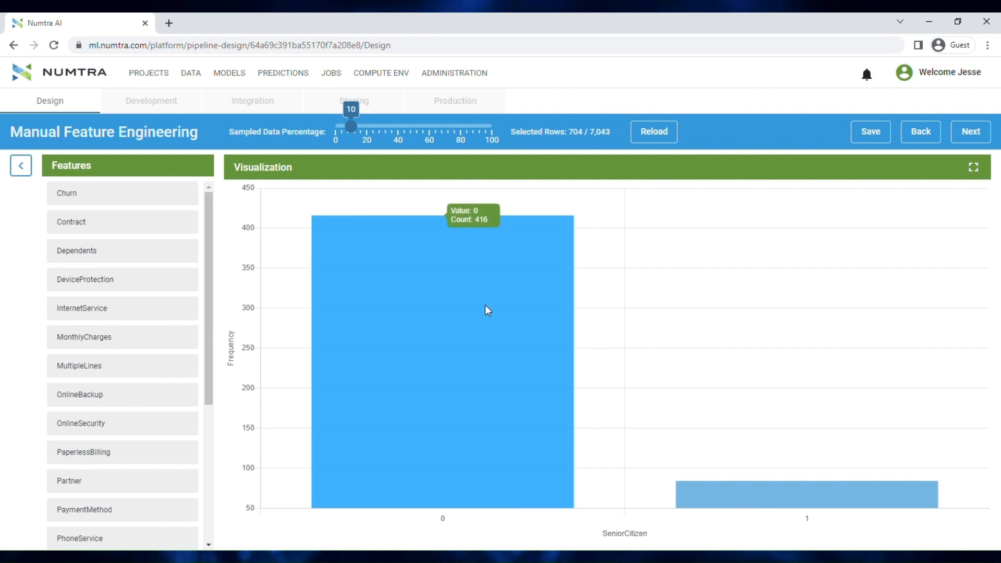
mouse_move(770, 500)
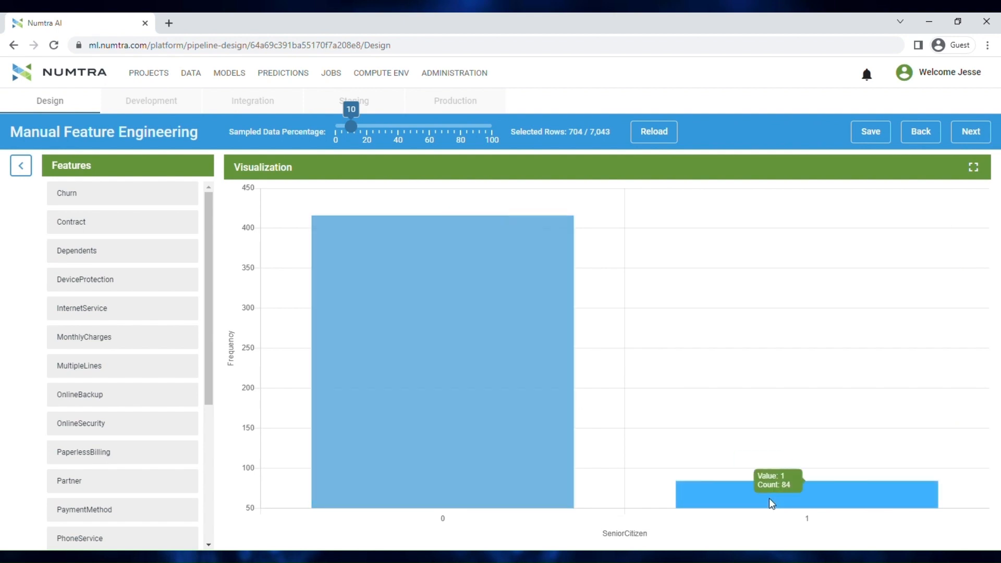
scroll(98, 486, down, 4)
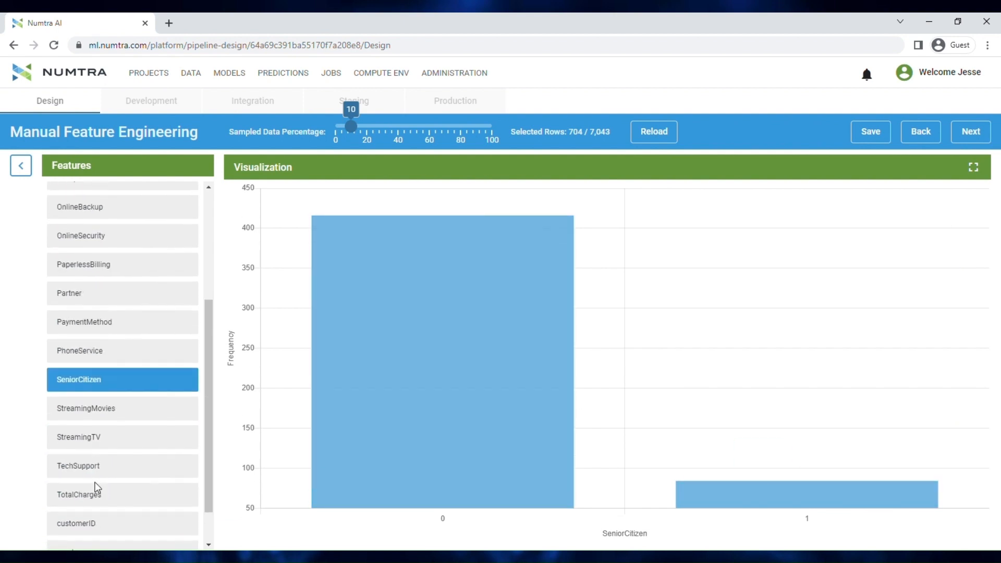
scroll(98, 489, down, 1)
click(96, 534)
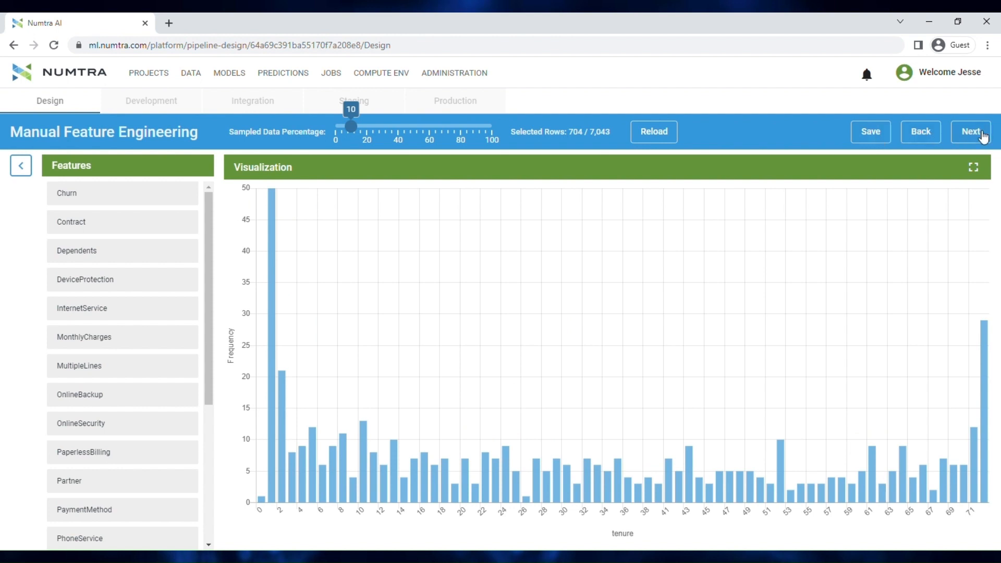
Finish the manual feature engineering stage and select the Retail Churn project as the data sink's destination folder
click(984, 137)
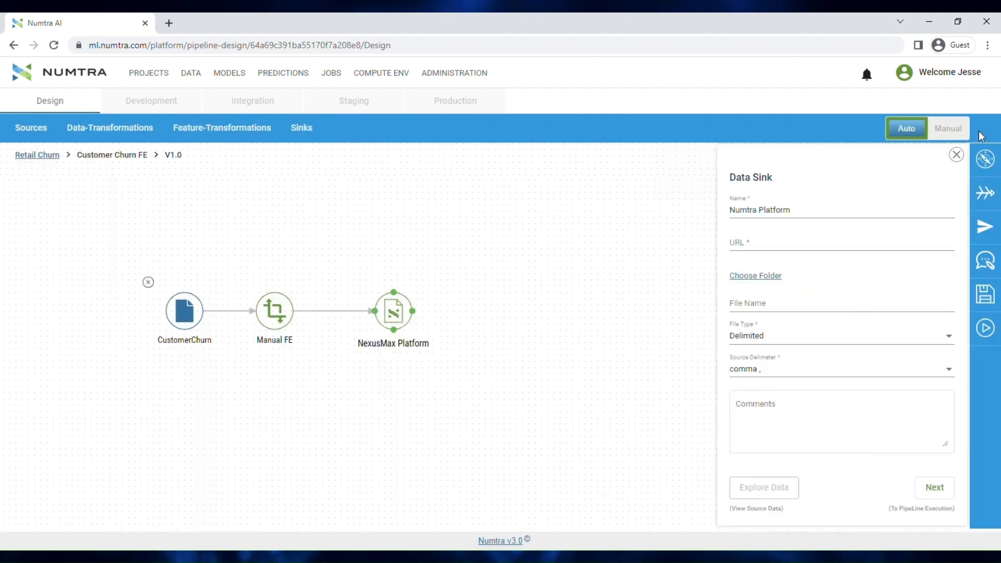
click(773, 284)
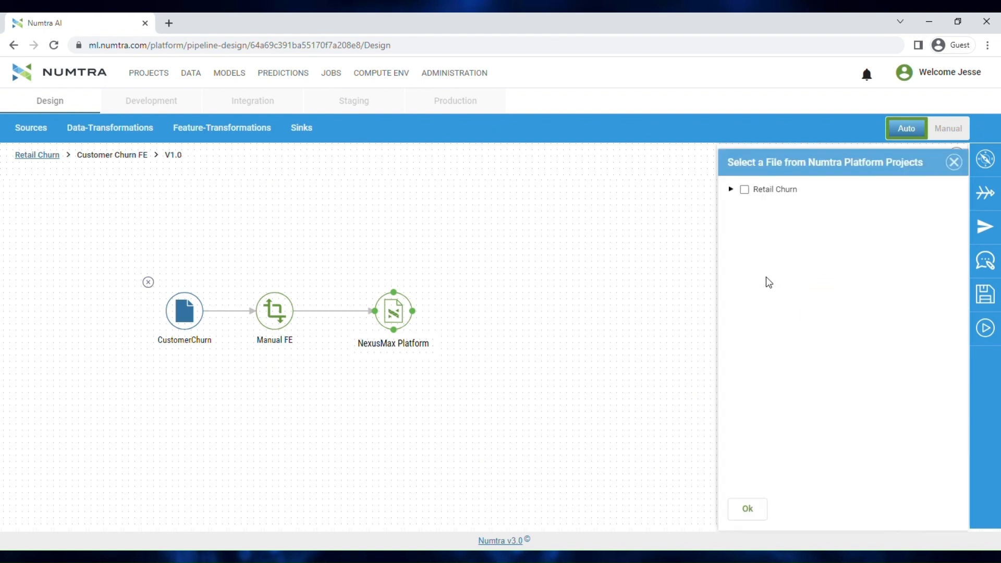
click(745, 190)
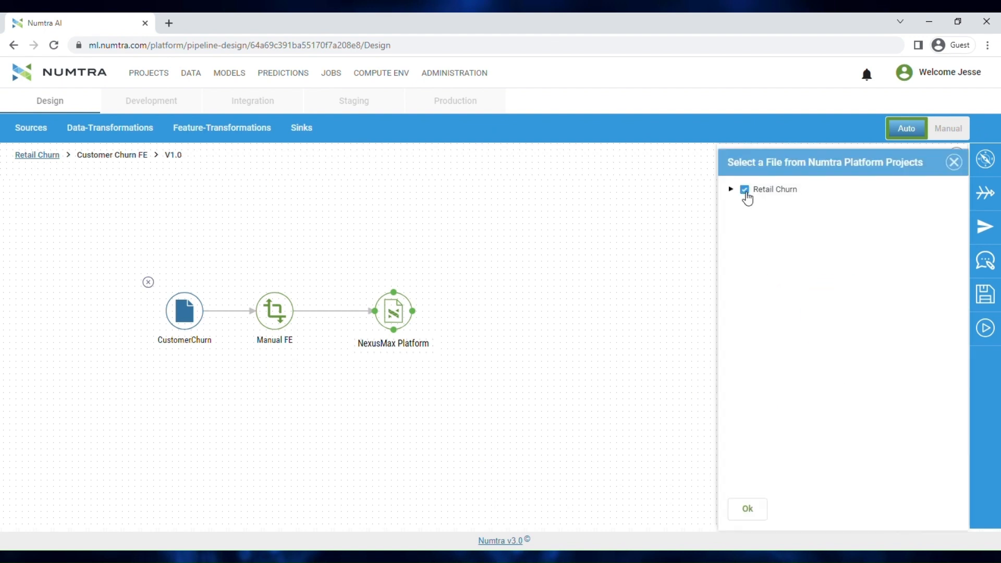
click(748, 511)
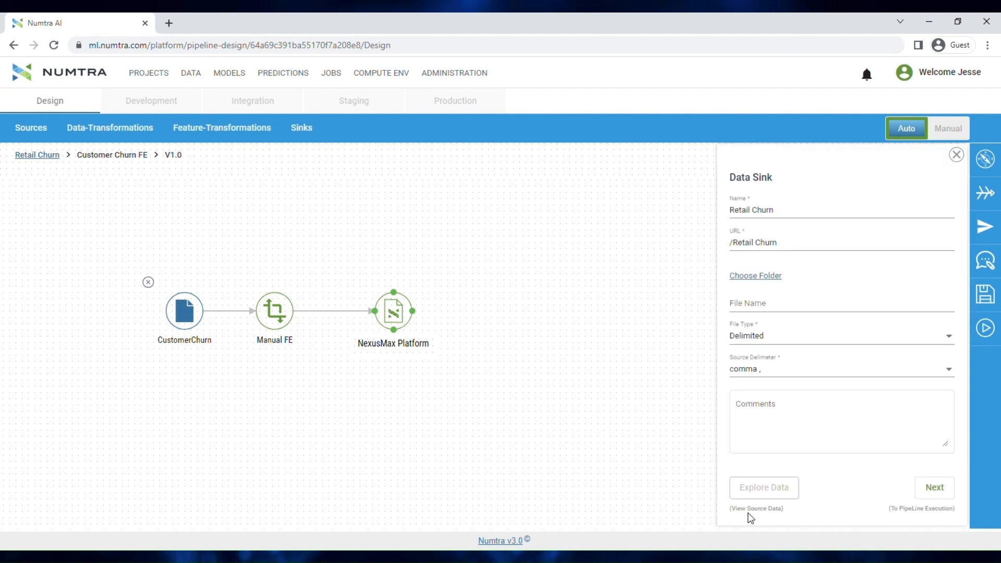
Name the data sink's output file FECustomerChurn.csv, keeping the Delimited file type with comma separator
click(808, 310)
text(FE)
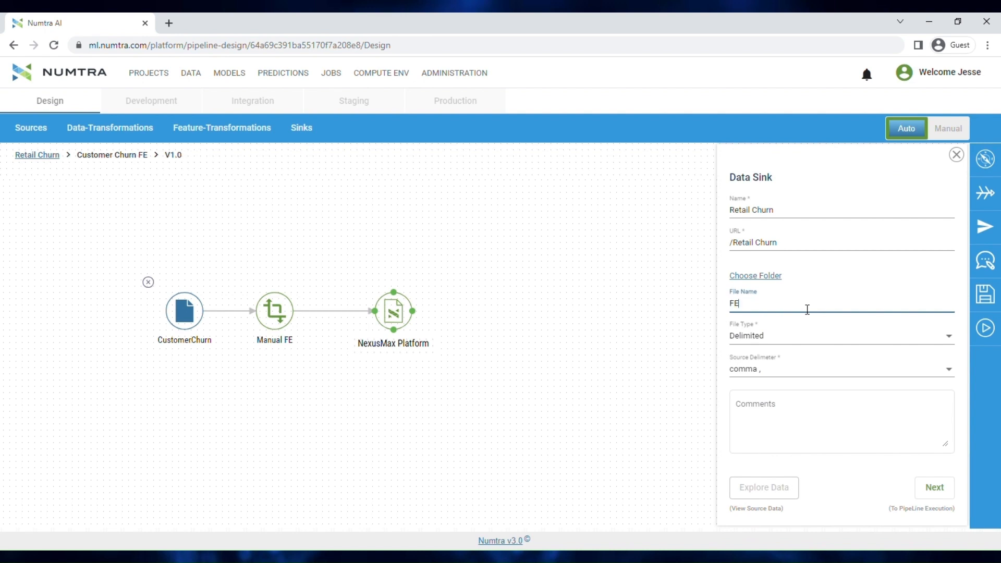
text(CustomerChurn)
click(841, 489)
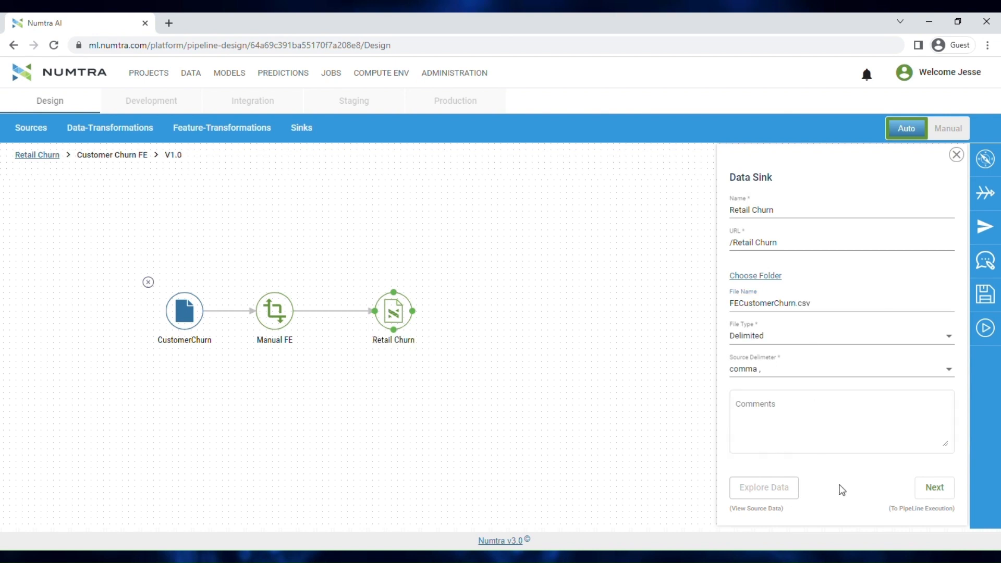
Proceed to execution and run the pipeline in the Default Environment on the Numtra HDFS cluster
click(927, 490)
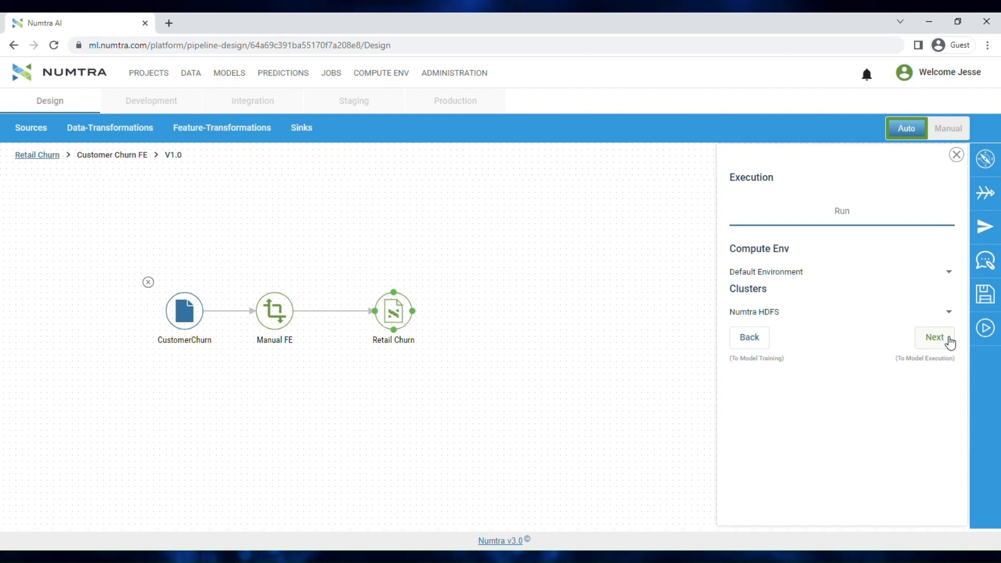
click(951, 342)
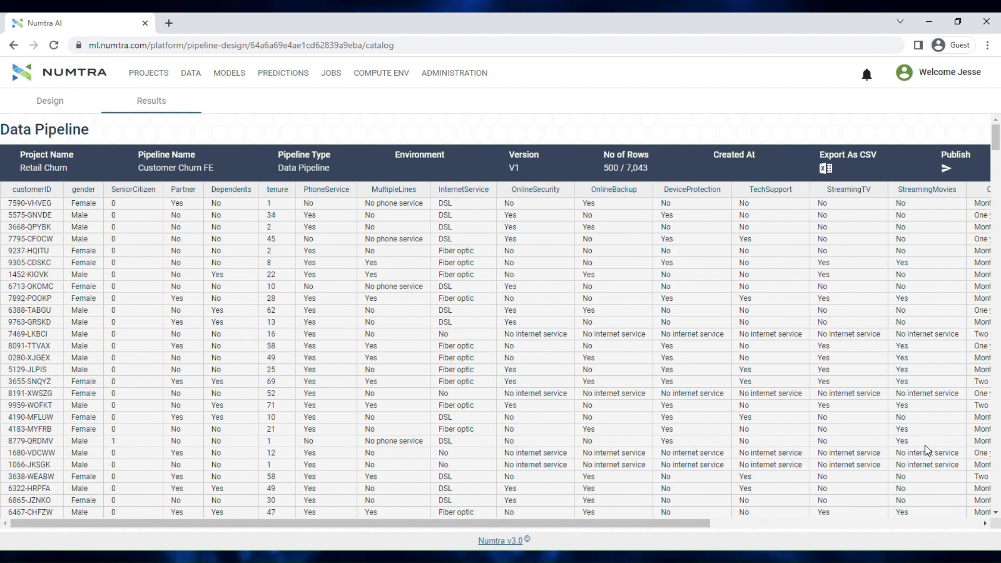
Open the Retail Churn project's resources and show the actions available for FECustomerChurn.csv
click(162, 81)
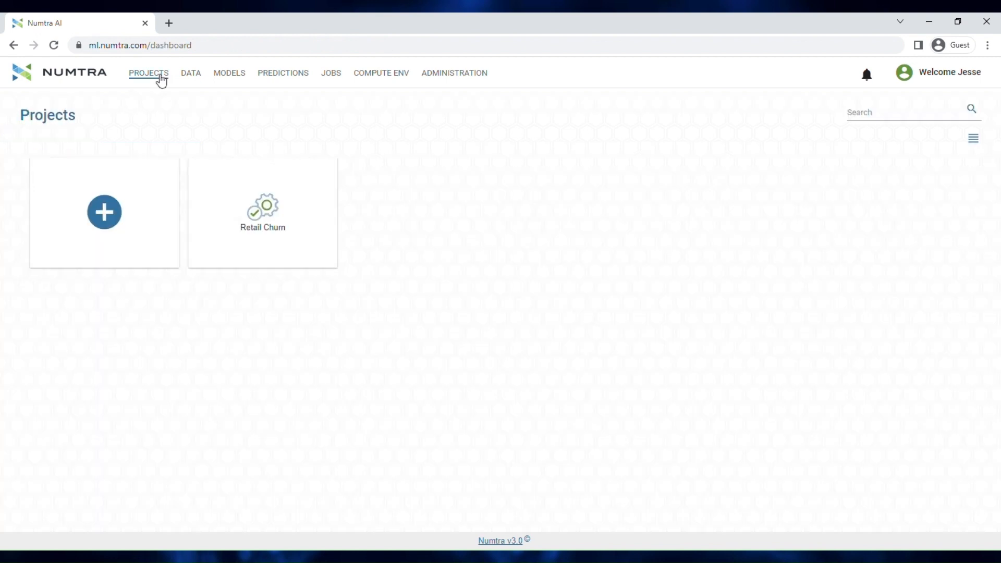
click(265, 224)
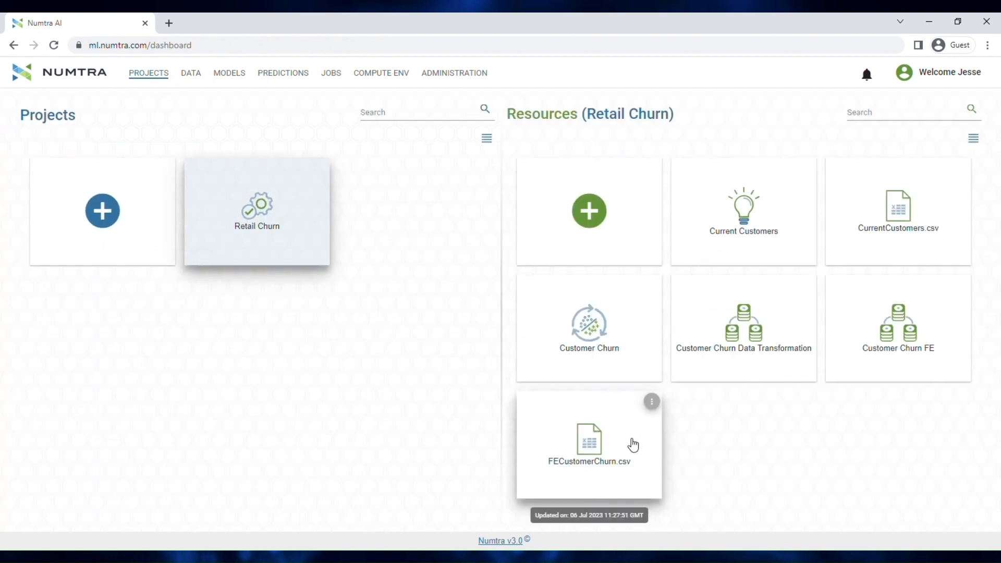
click(652, 403)
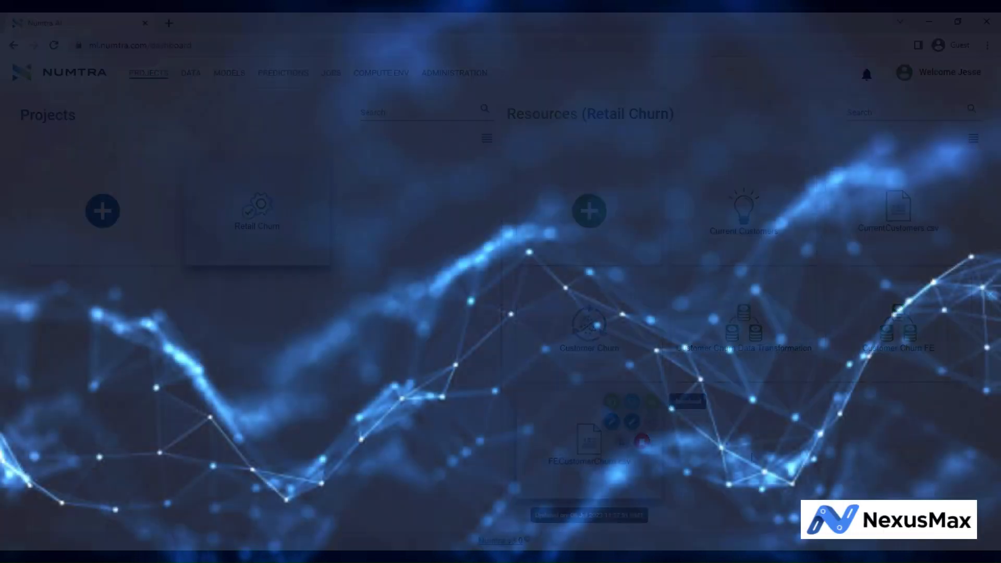